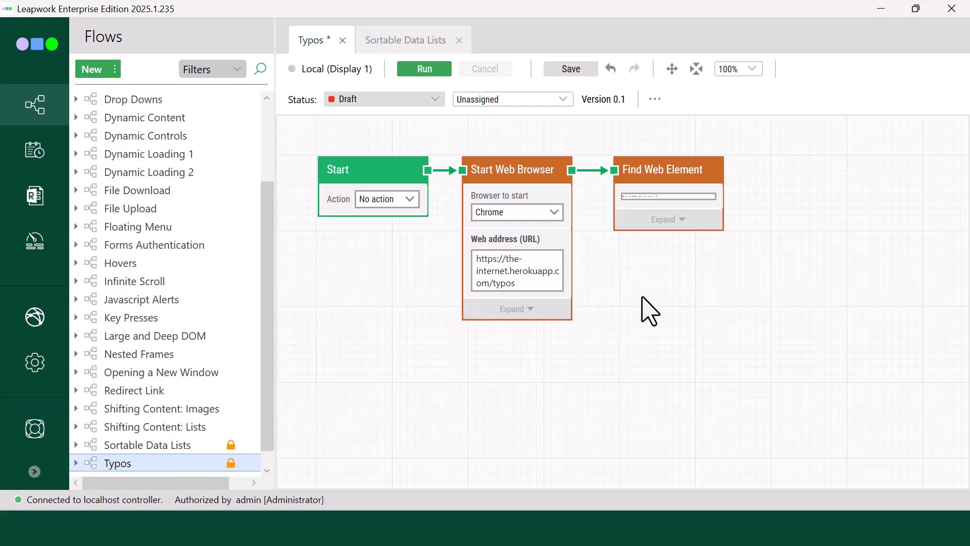
# - Move the Find Web Element block away from Start Web Browser and delete the connector between the two blocks
pyautogui.moveTo(706, 174); pyautogui.dragTo(793, 170)
pyautogui.click(668, 171)
pyautogui.scroll(1, 668, 171)
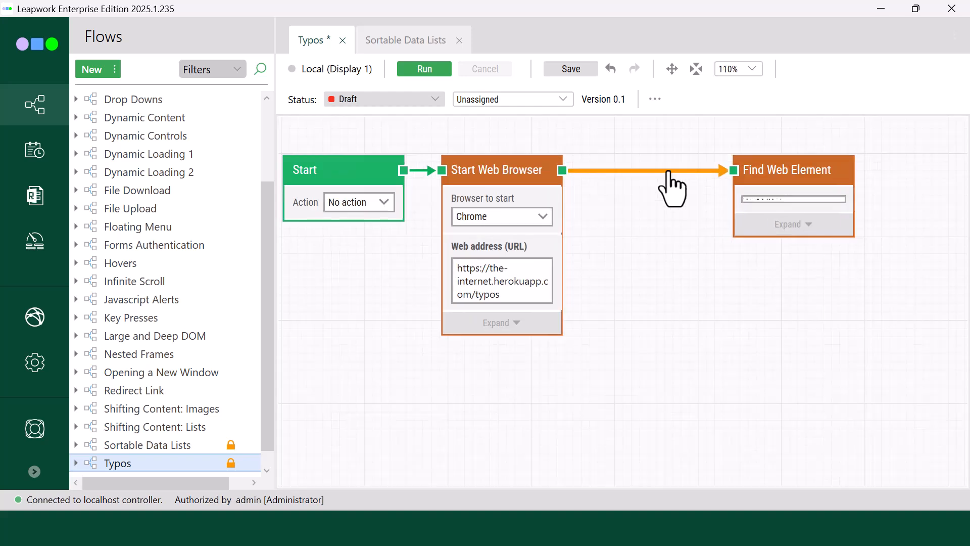
pyautogui.press('Delete')
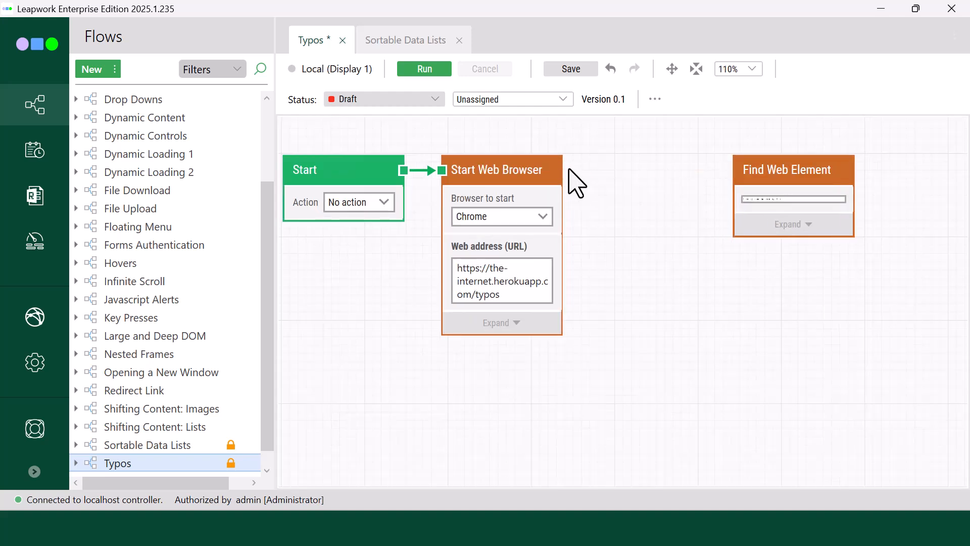
# - Insert a Loop block after Start Web Browser and connect its output to Find Web Element
pyautogui.moveTo(563, 170); pyautogui.dragTo(596, 173)
pyautogui.write('Loop')
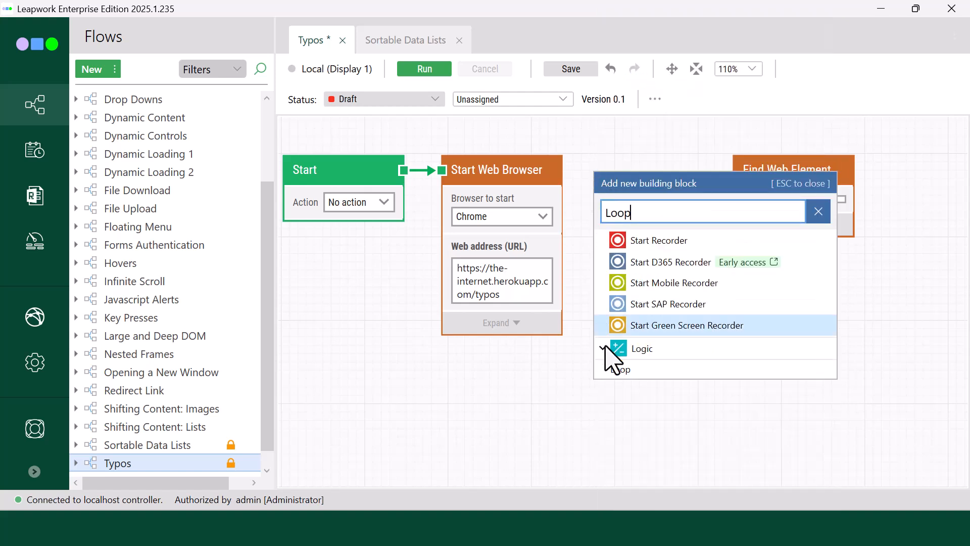
pyautogui.click(622, 370)
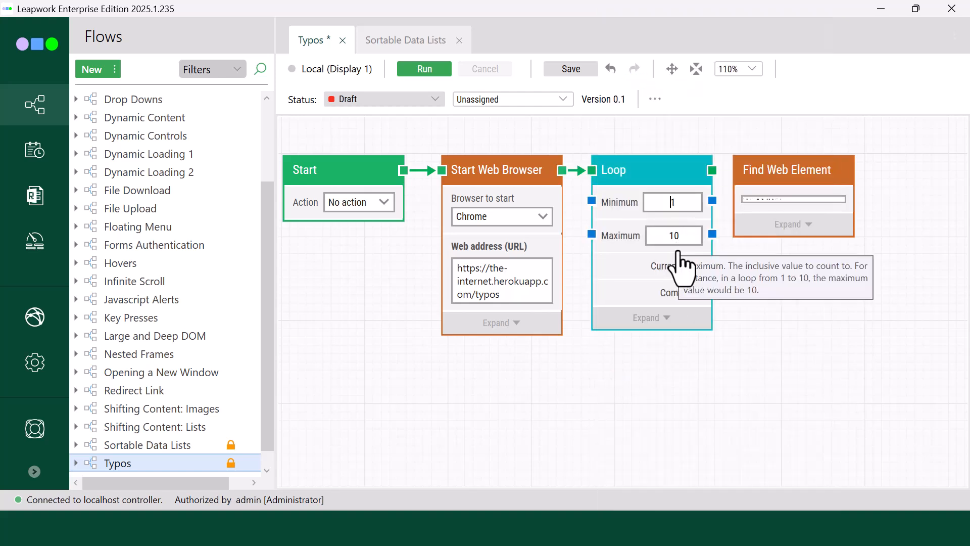
pyautogui.moveTo(712, 170); pyautogui.dragTo(738, 174)
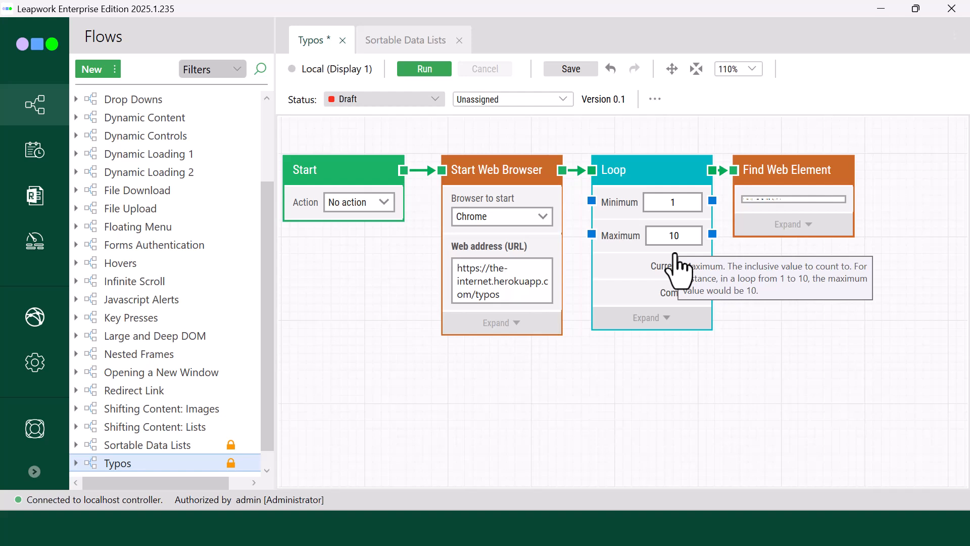
# - Choose the Root-Descended-Child strategy for the web element in the Find Web Element block and save it
pyautogui.rightClick(793, 201)
pyautogui.click(819, 242)
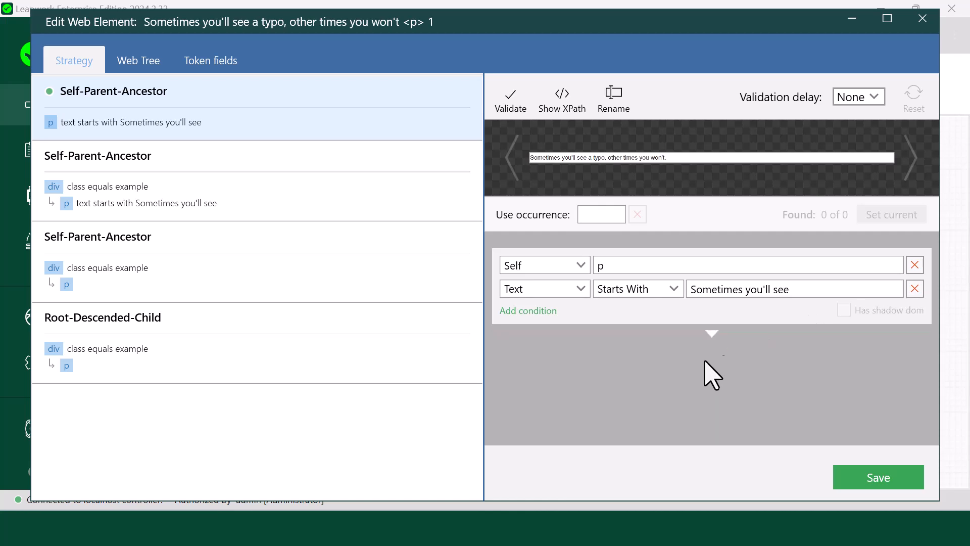
pyautogui.click(147, 350)
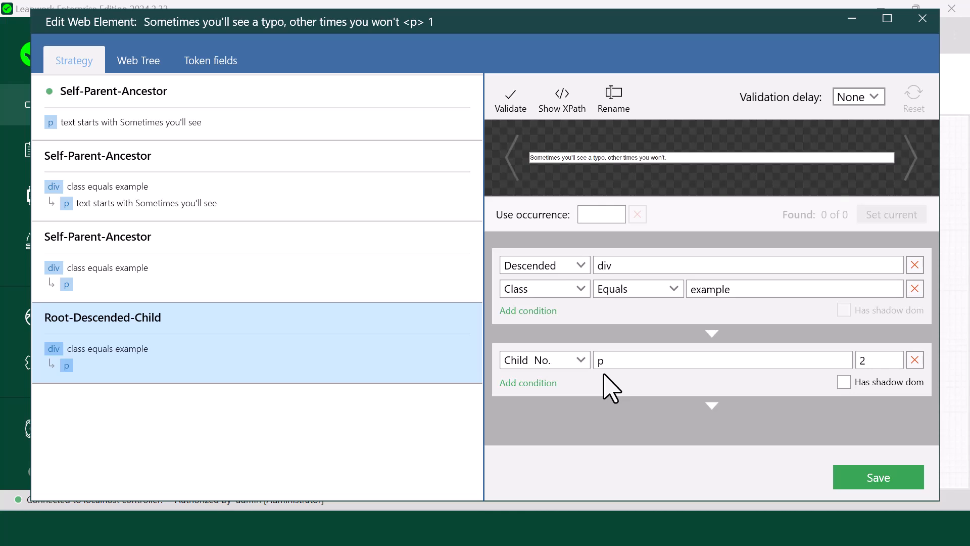
pyautogui.click(841, 482)
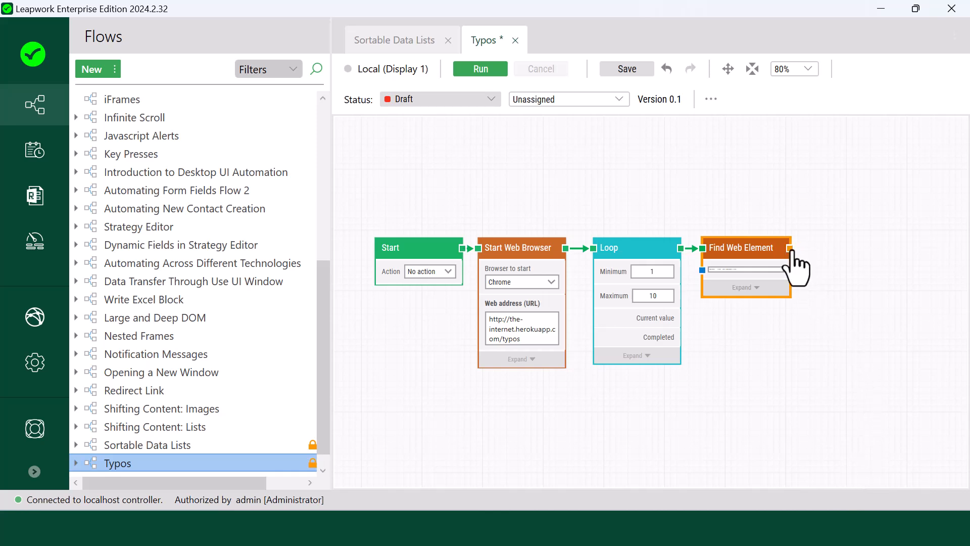
# - Add a Navigate Web block after Find Web Element and set its navigation mode to Refresh page
pyautogui.doubleClick(808, 259)
pyautogui.write('Naviga')
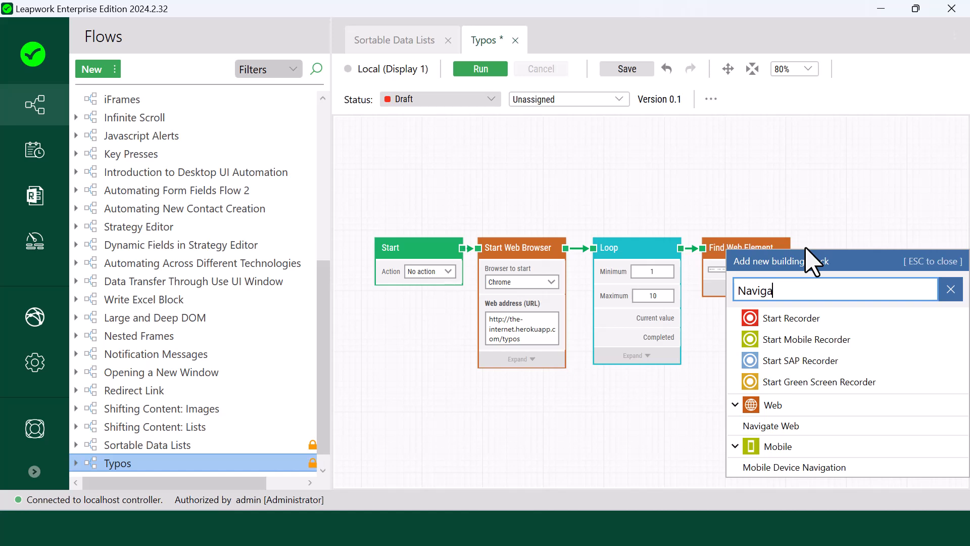
pyautogui.click(775, 425)
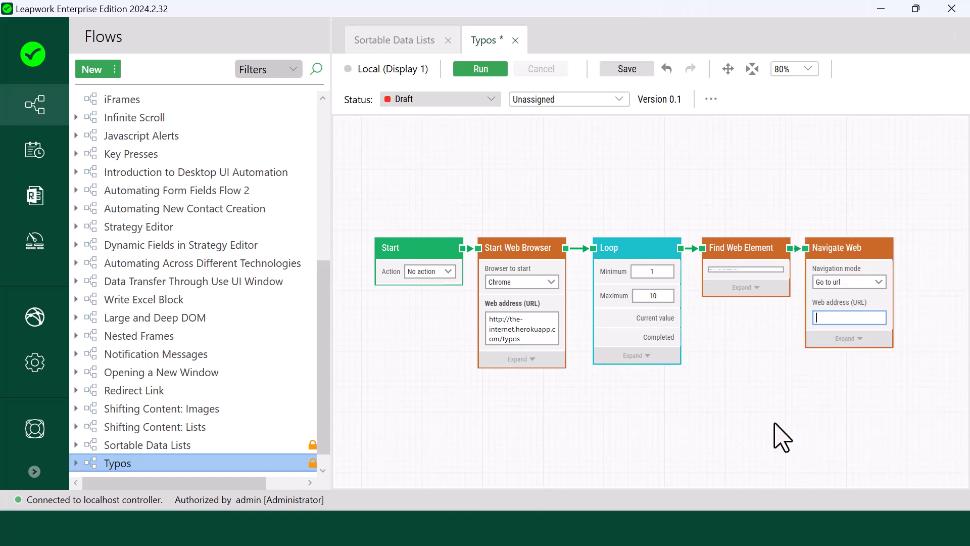
pyautogui.click(877, 315)
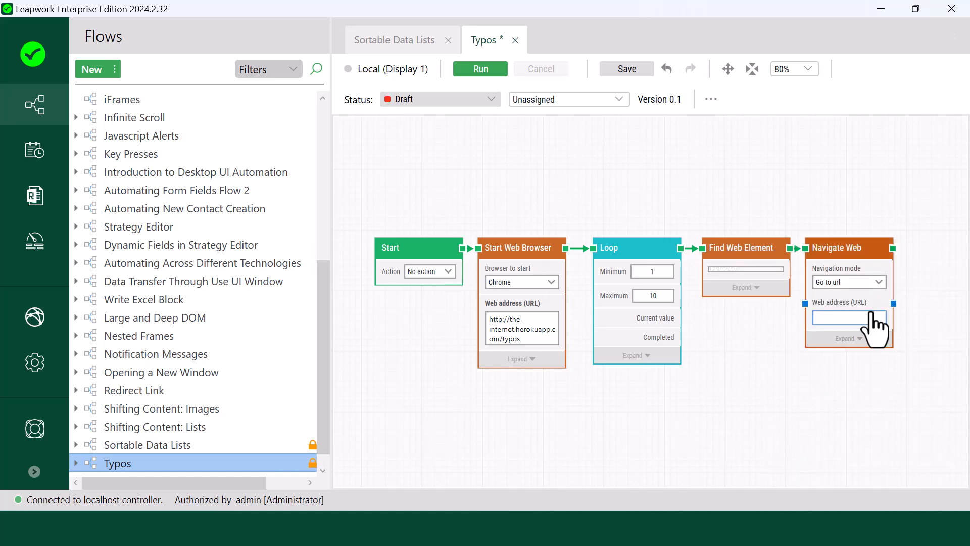
pyautogui.click(866, 282)
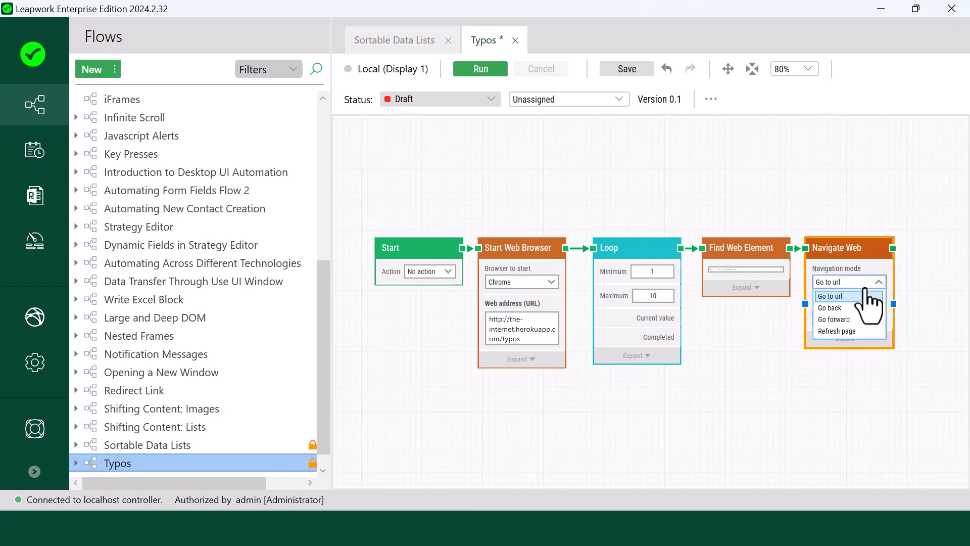
pyautogui.click(855, 331)
pyautogui.click(839, 341)
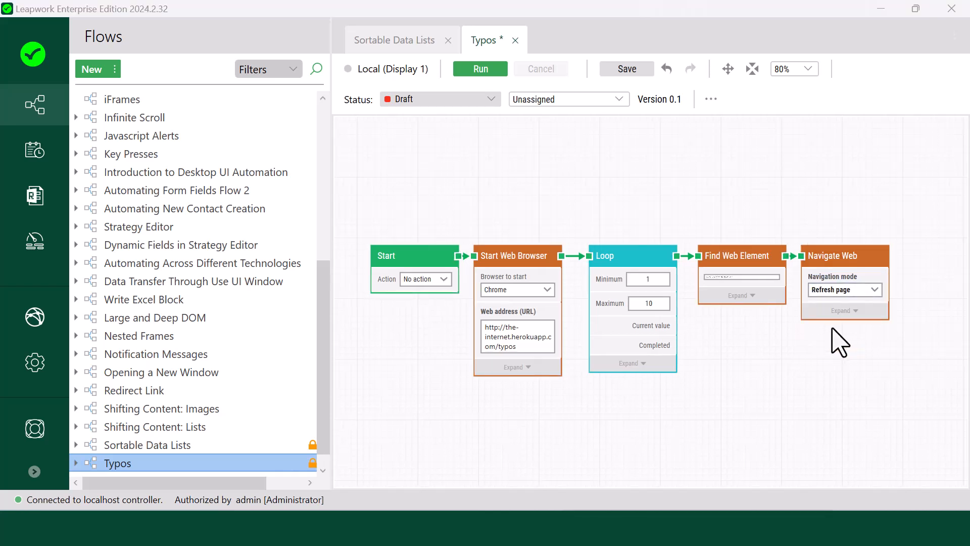
# - Expand Find Web Element, add a Fail block from its Not found output, and shift Navigate Web farther along the flow
pyautogui.click(744, 298)
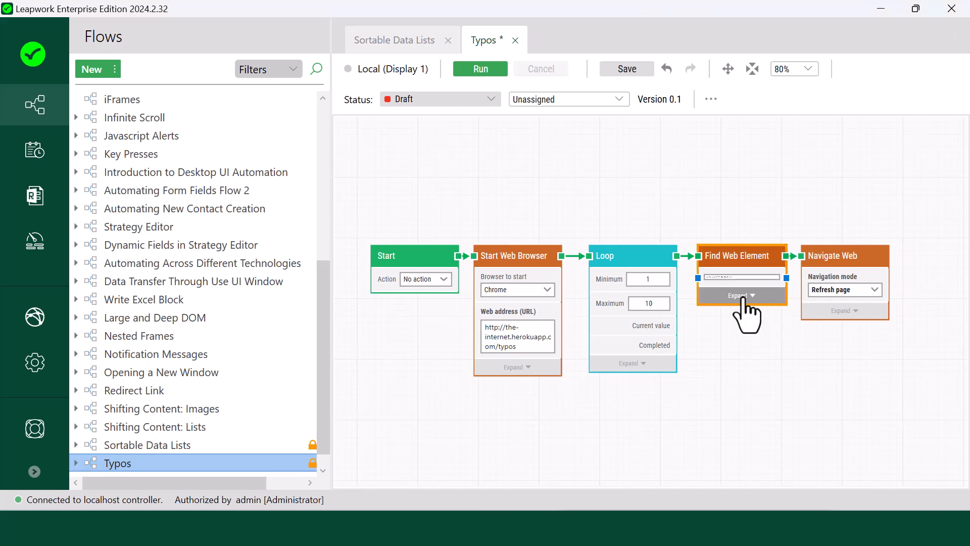
pyautogui.click(741, 296)
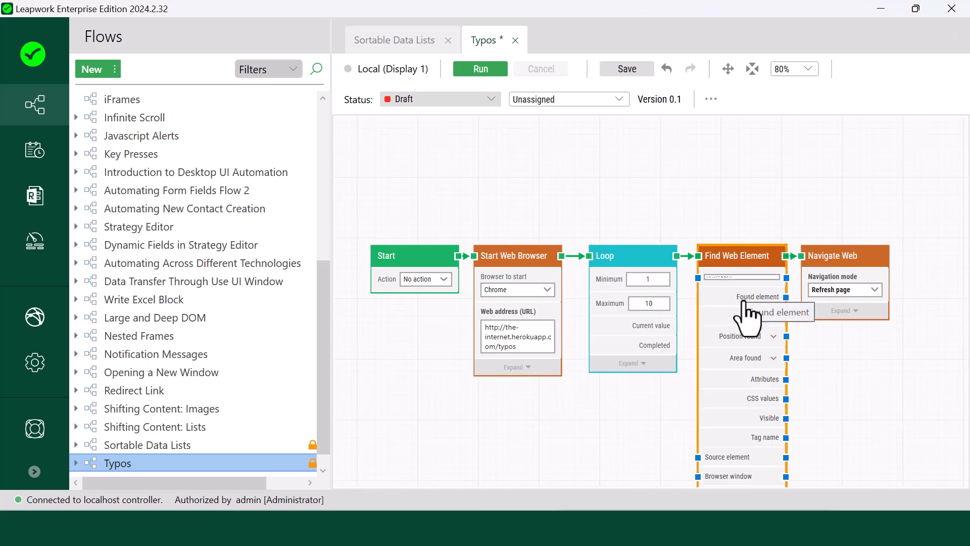
pyautogui.moveTo(787, 318); pyautogui.dragTo(822, 369)
pyautogui.write('Fail')
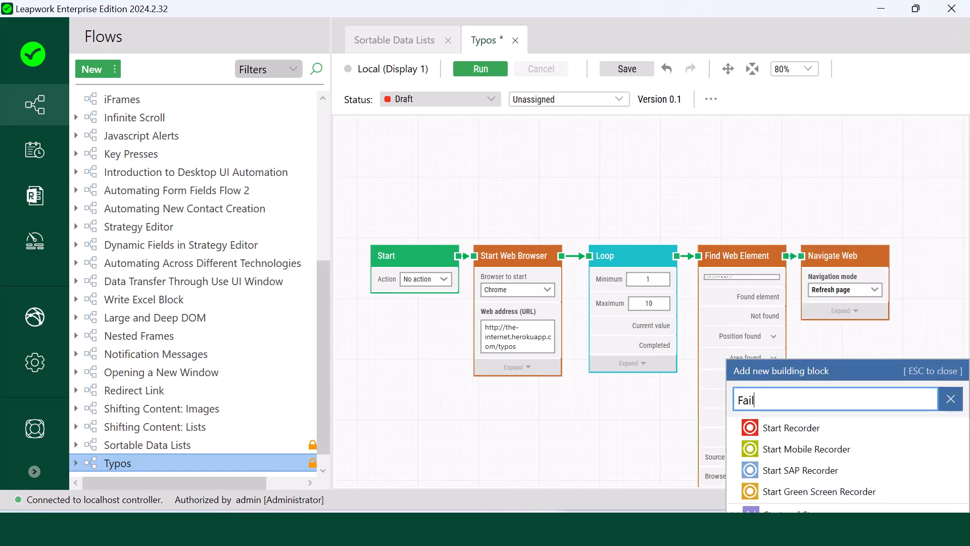
pyautogui.click(787, 535)
pyautogui.moveTo(831, 279); pyautogui.dragTo(859, 277)
pyautogui.scroll(-2, 494, 459)
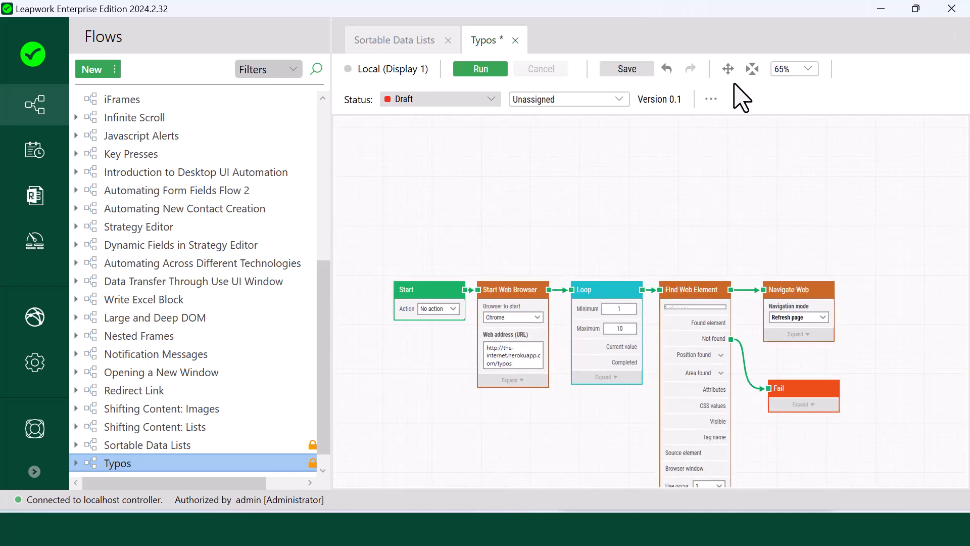
# - Add a Pass block connected to the Loop block's Completed output
pyautogui.click(728, 68)
pyautogui.moveTo(746, 178); pyautogui.dragTo(747, 69)
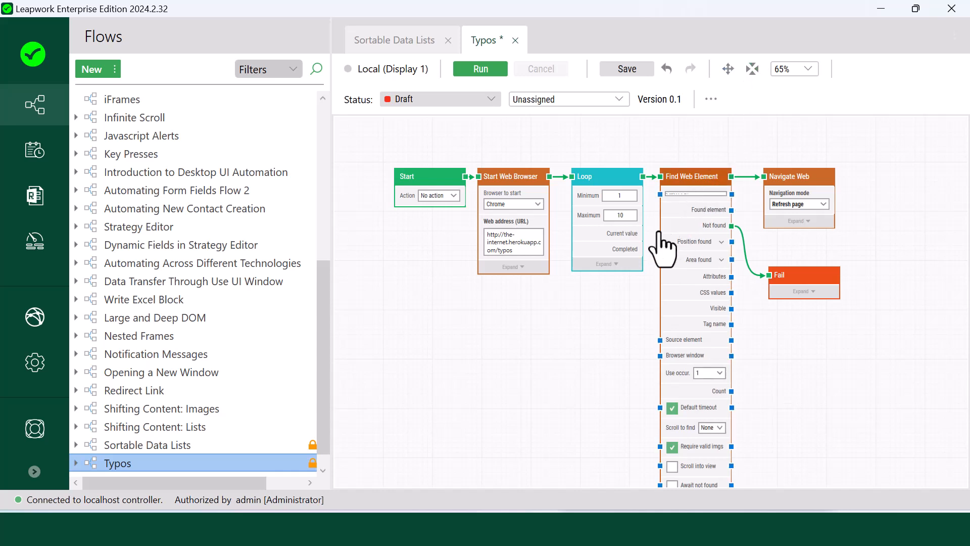
pyautogui.moveTo(643, 250); pyautogui.dragTo(634, 331)
pyautogui.write('Pass')
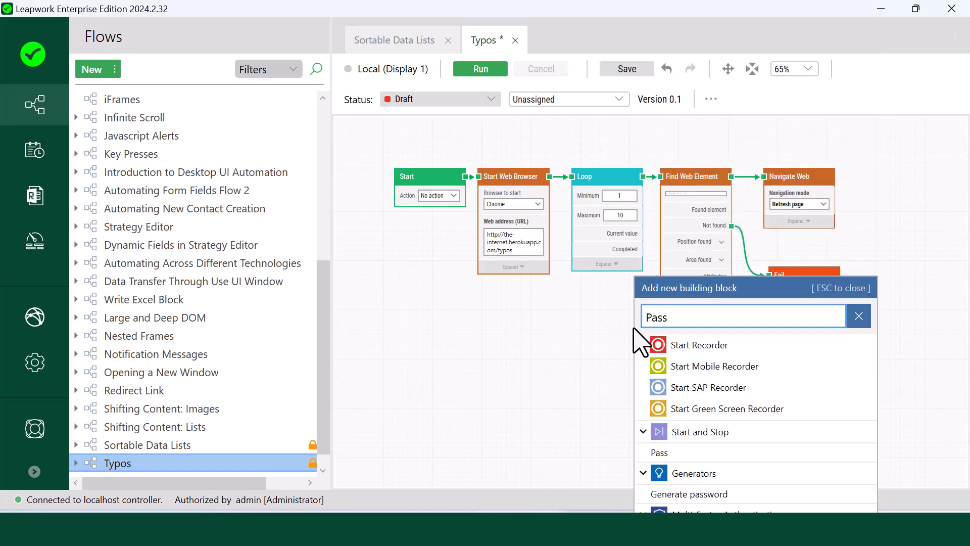
pyautogui.click(693, 453)
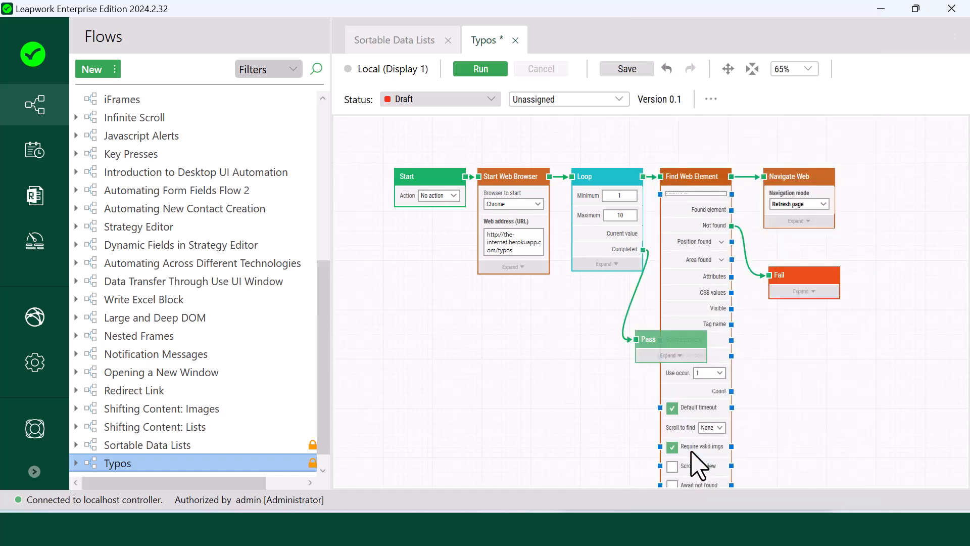
# - Rearrange the Find Web Element, Navigate Web, Fail and Pass blocks so that none of them overlap
pyautogui.moveTo(817, 190); pyautogui.dragTo(859, 190)
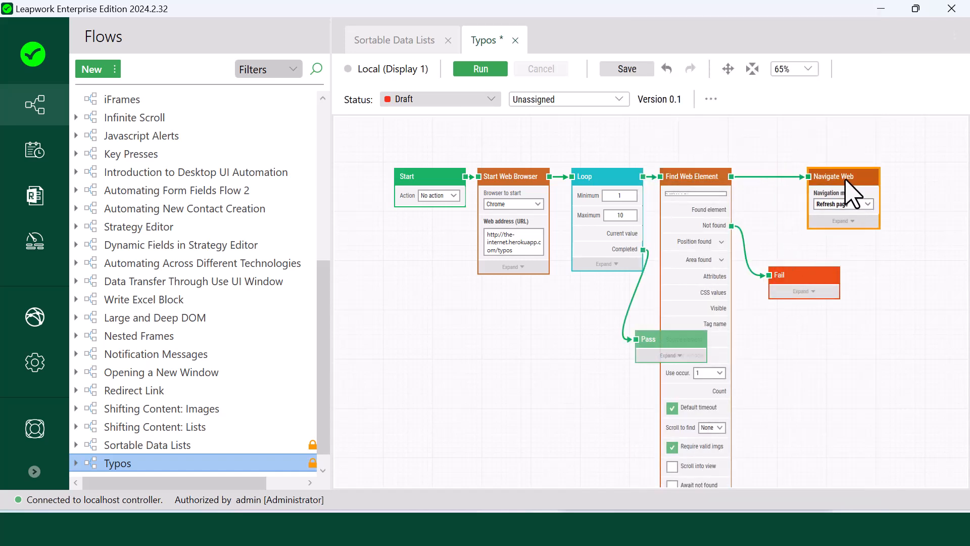
pyautogui.moveTo(679, 187); pyautogui.dragTo(750, 187)
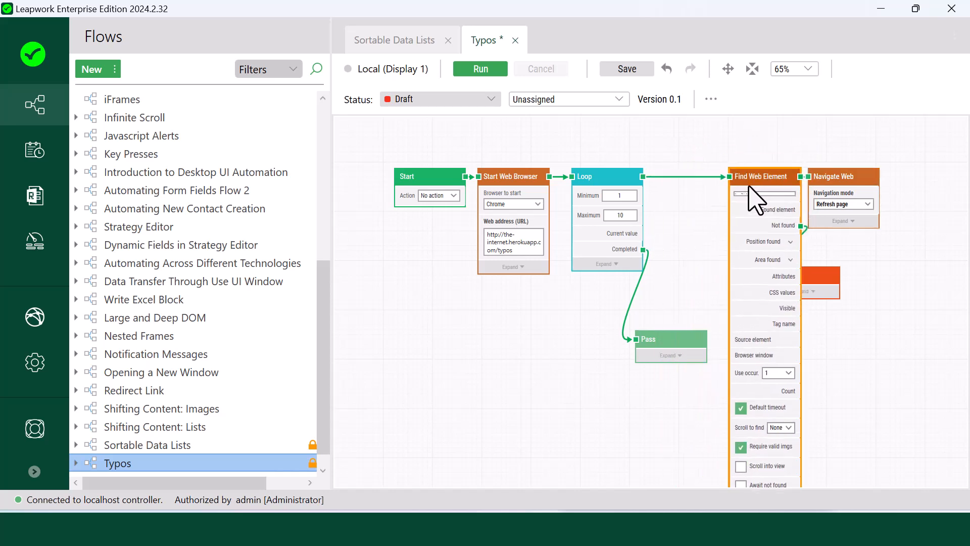
pyautogui.moveTo(834, 195); pyautogui.dragTo(893, 191)
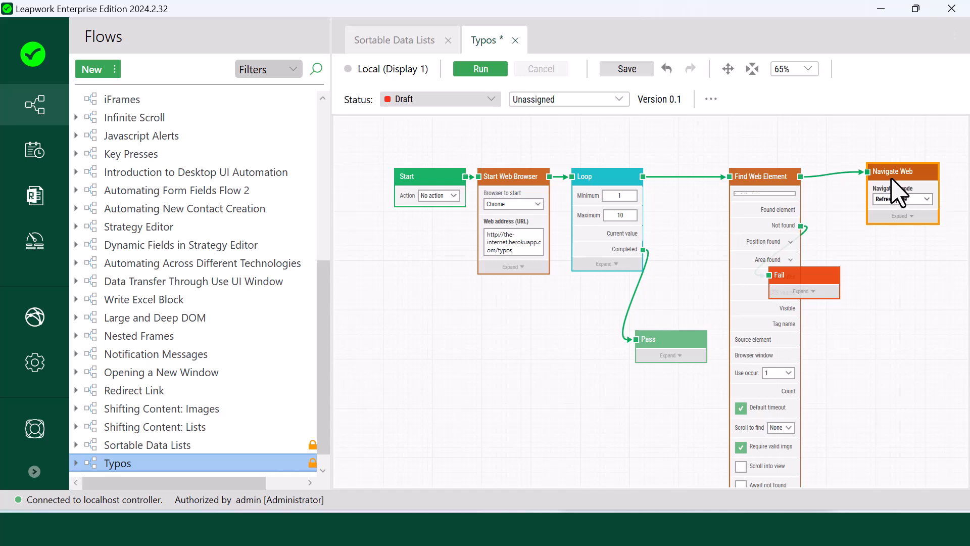
pyautogui.moveTo(829, 278); pyautogui.dragTo(927, 323)
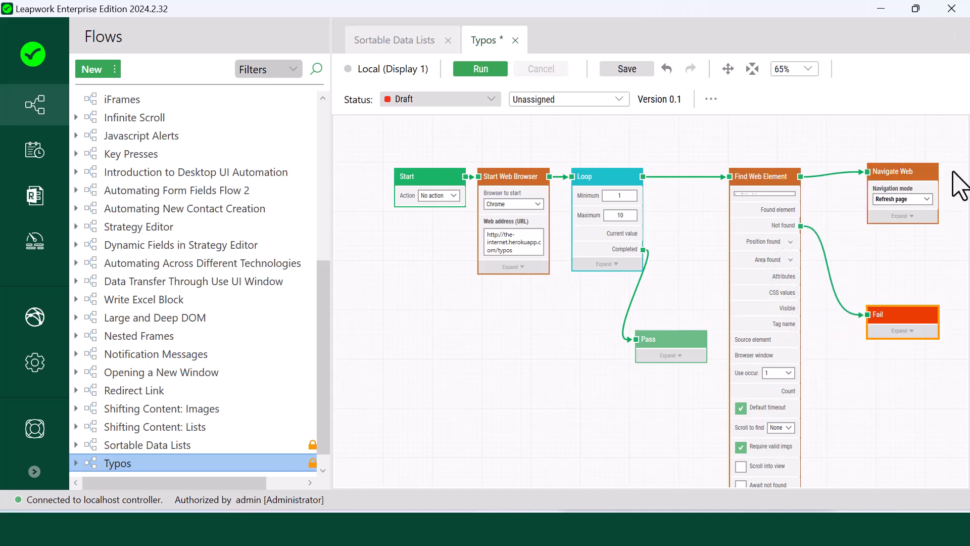
pyautogui.moveTo(917, 179); pyautogui.dragTo(919, 185)
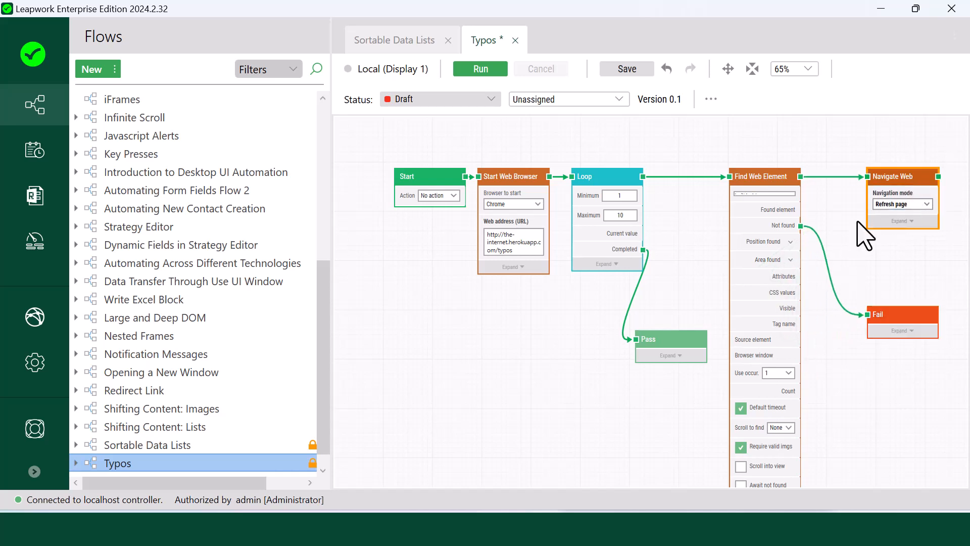
pyautogui.moveTo(690, 340); pyautogui.dragTo(706, 337)
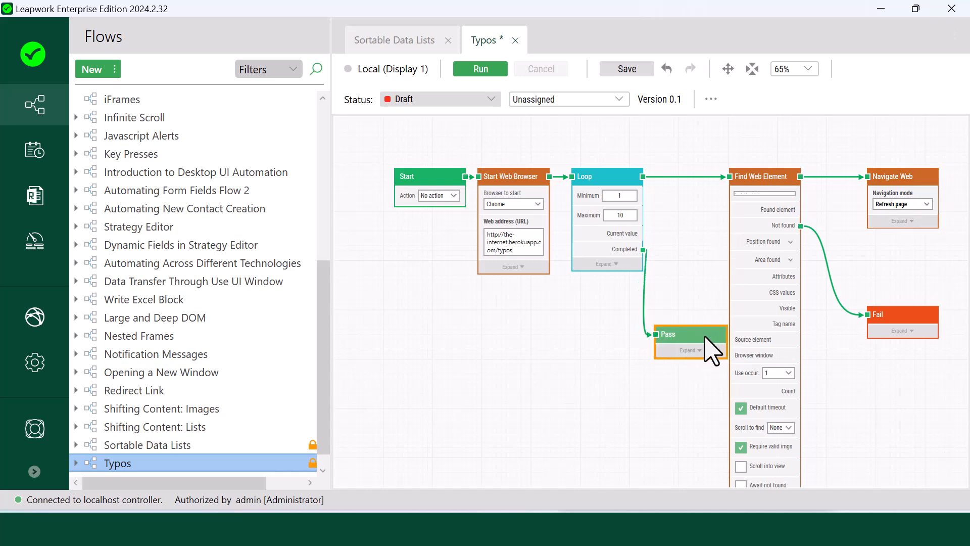
pyautogui.click(695, 366)
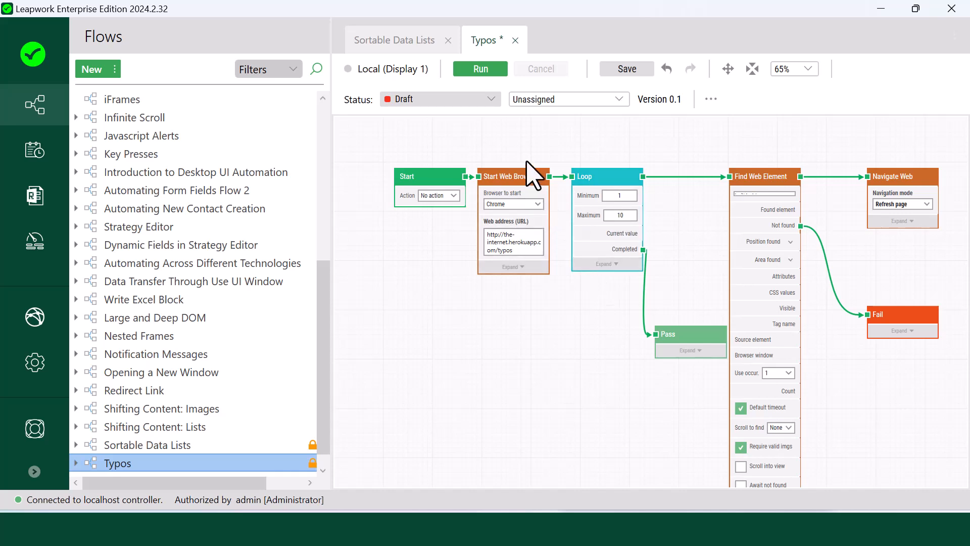
# - Run the Typos flow and review the log entries for the final loop iteration, its element search and Pass
pyautogui.click(497, 71)
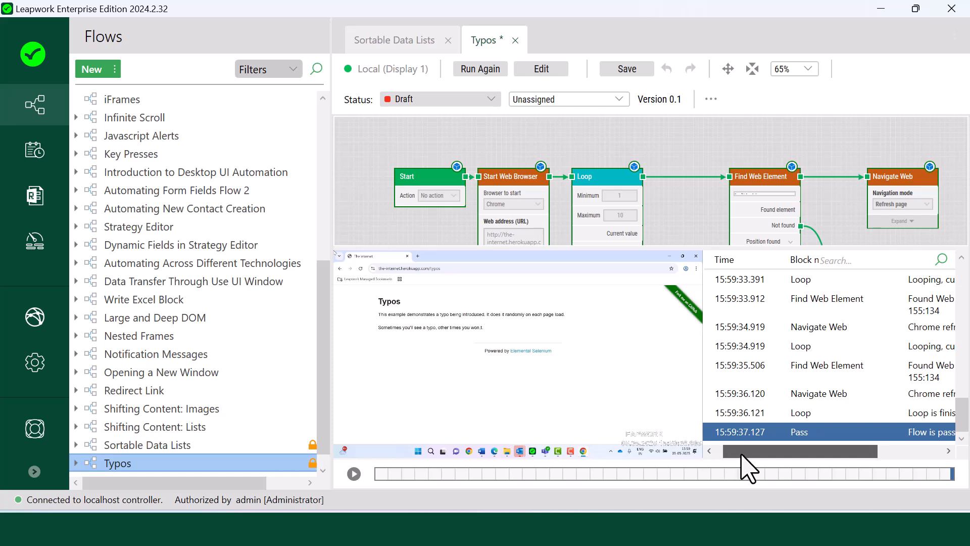
pyautogui.moveTo(741, 454); pyautogui.dragTo(777, 456)
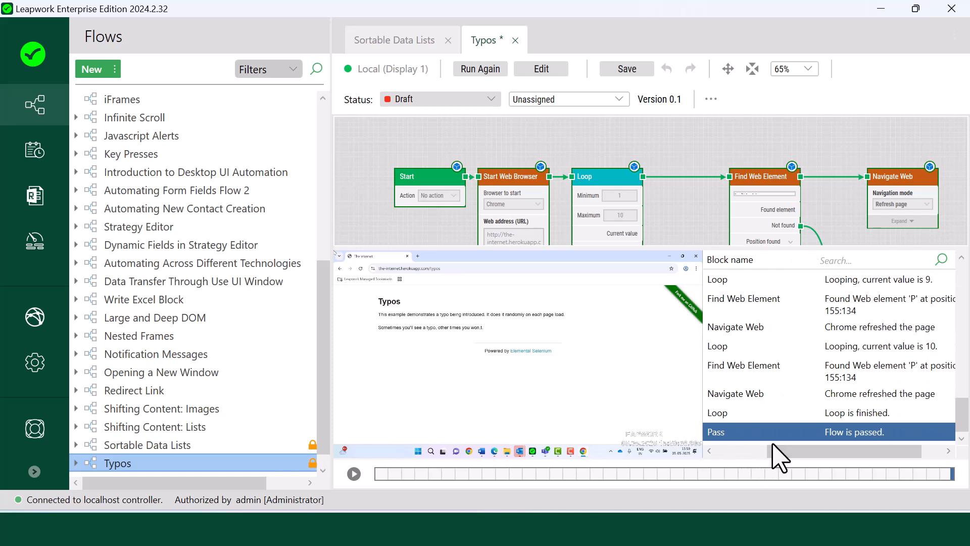
pyautogui.click(852, 348)
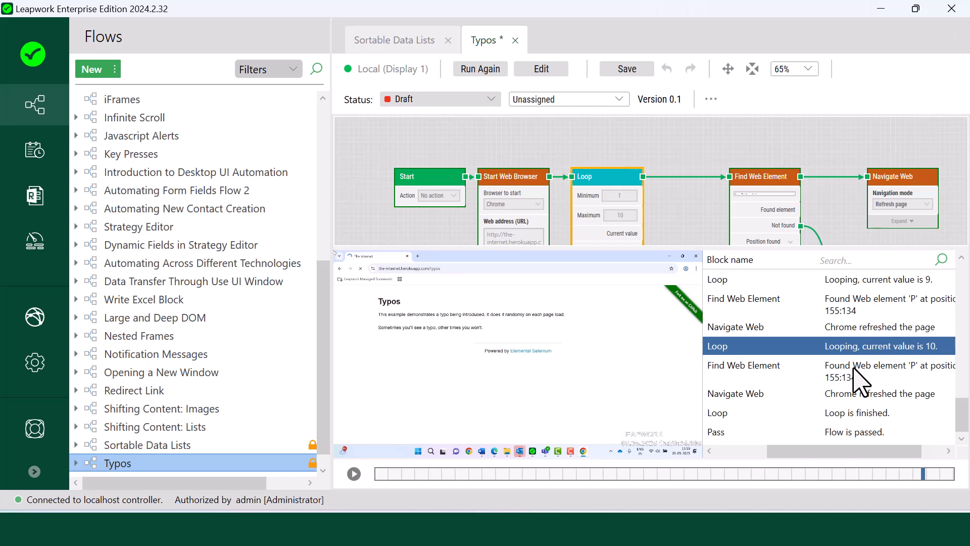
pyautogui.click(854, 371)
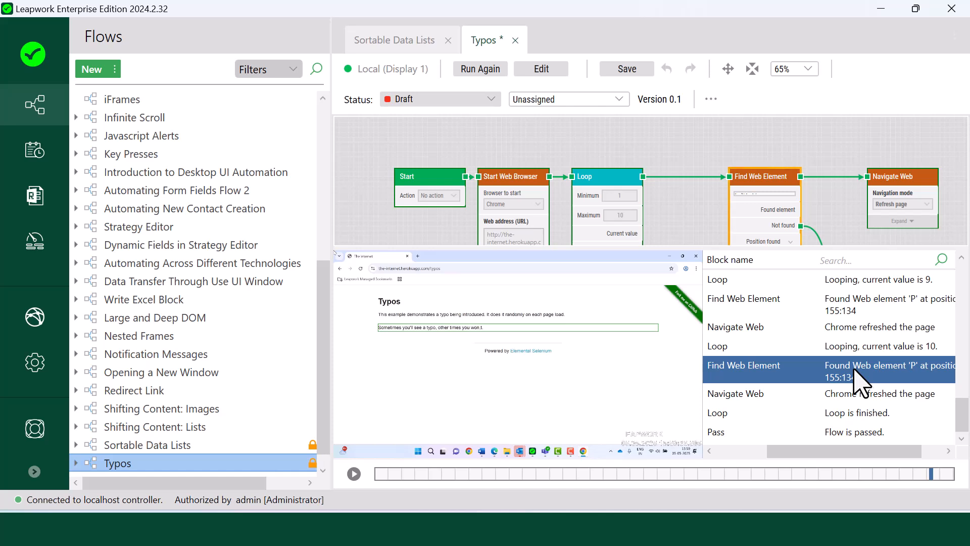
pyautogui.click(842, 431)
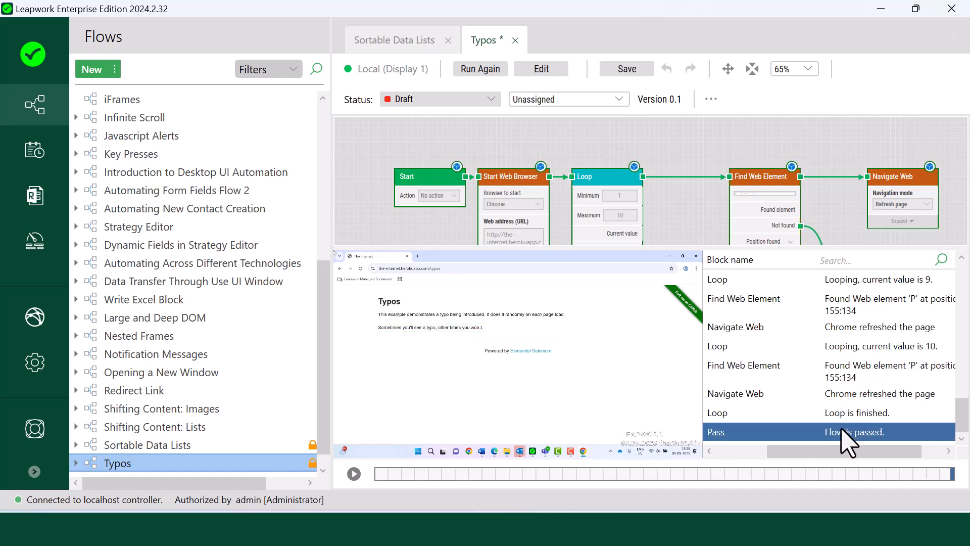